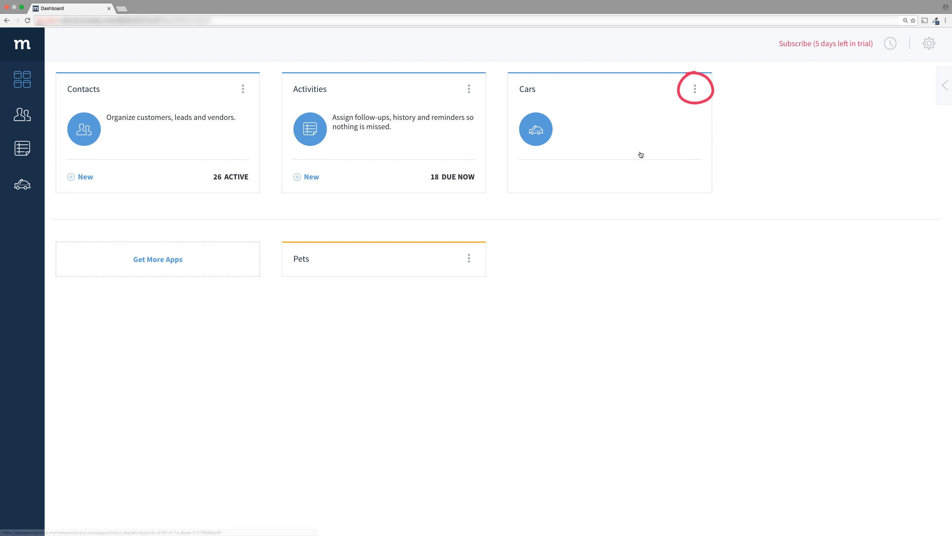
Step: Create a new screen in the Cars app named "Cars List" with Cars as its base table
{"action": "left_click", "coordinate": [697, 90]}
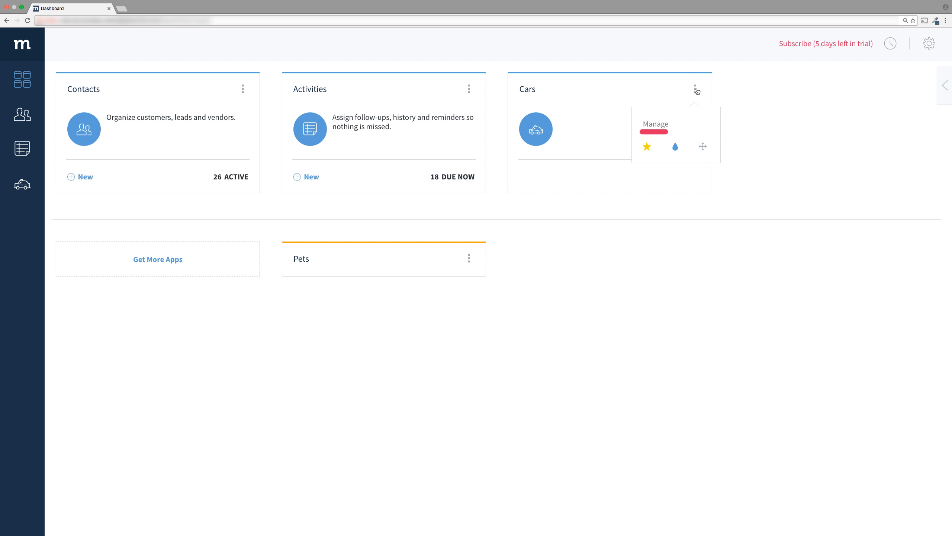
{"action": "left_click", "coordinate": [656, 124]}
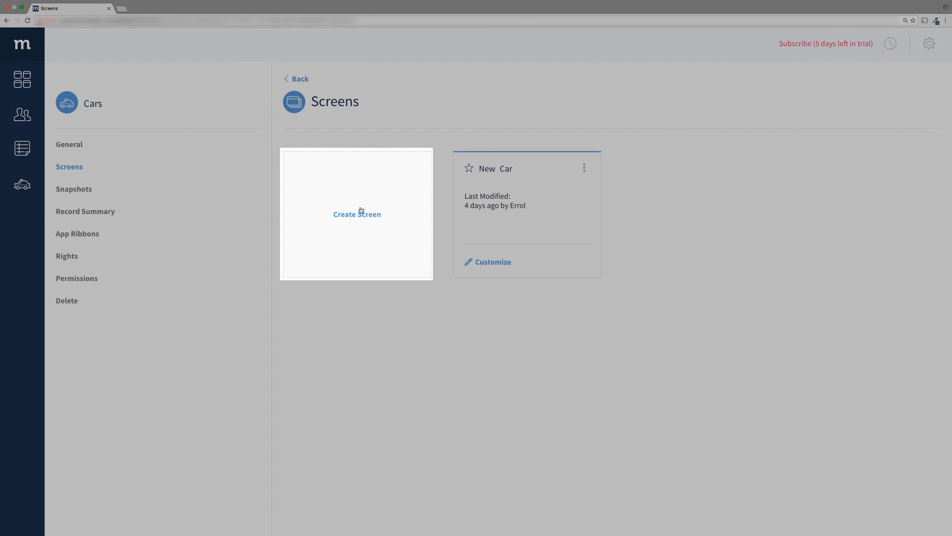
{"action": "left_click", "coordinate": [360, 209]}
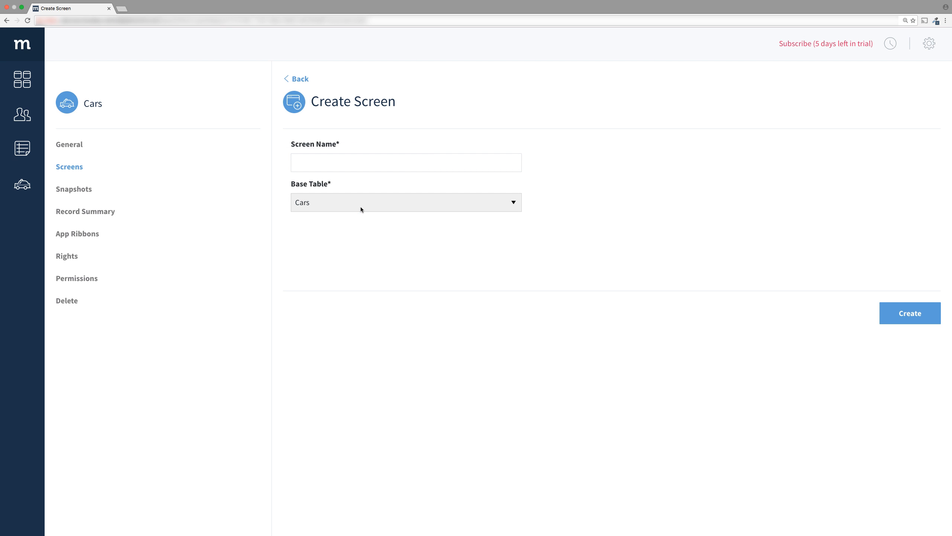
{"action": "left_click", "coordinate": [369, 155]}
{"action": "type", "text": "Cars List"}
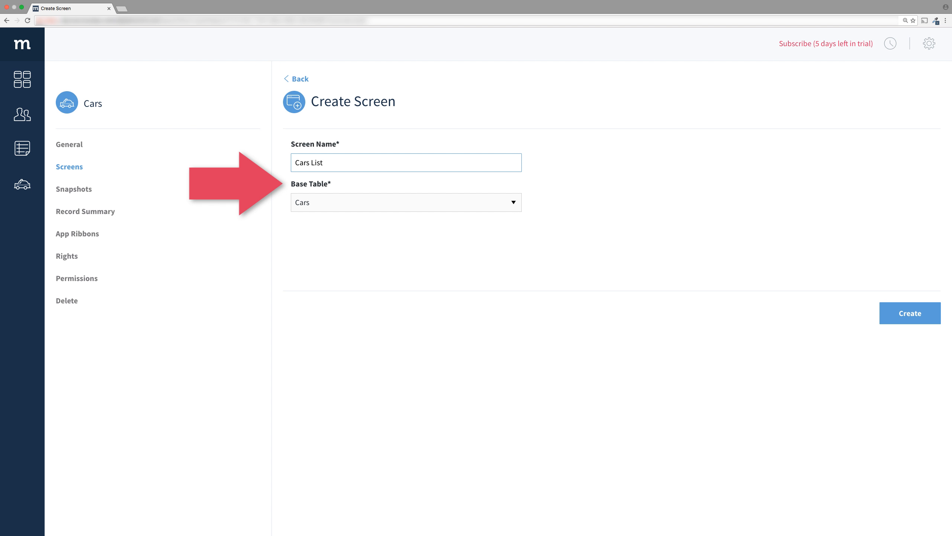
{"action": "left_click", "coordinate": [517, 202]}
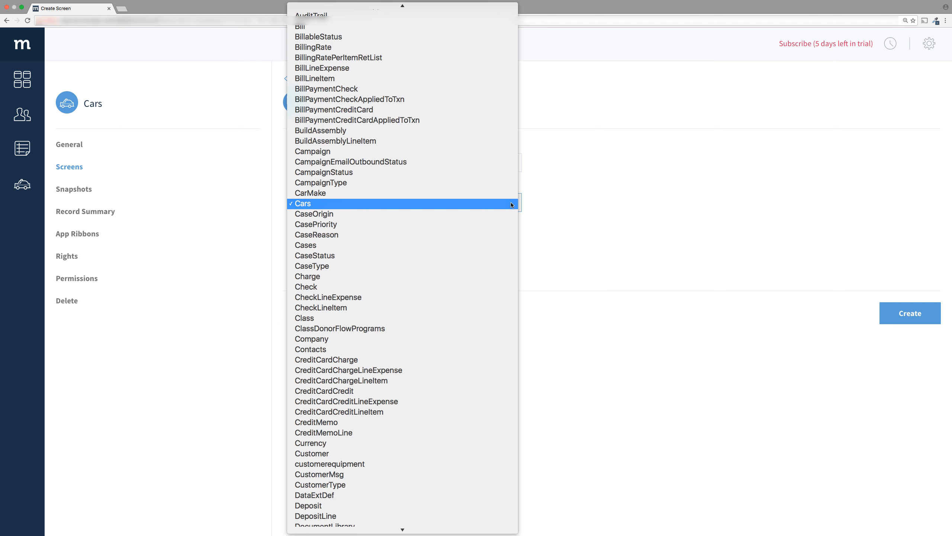
{"action": "left_click", "coordinate": [512, 204]}
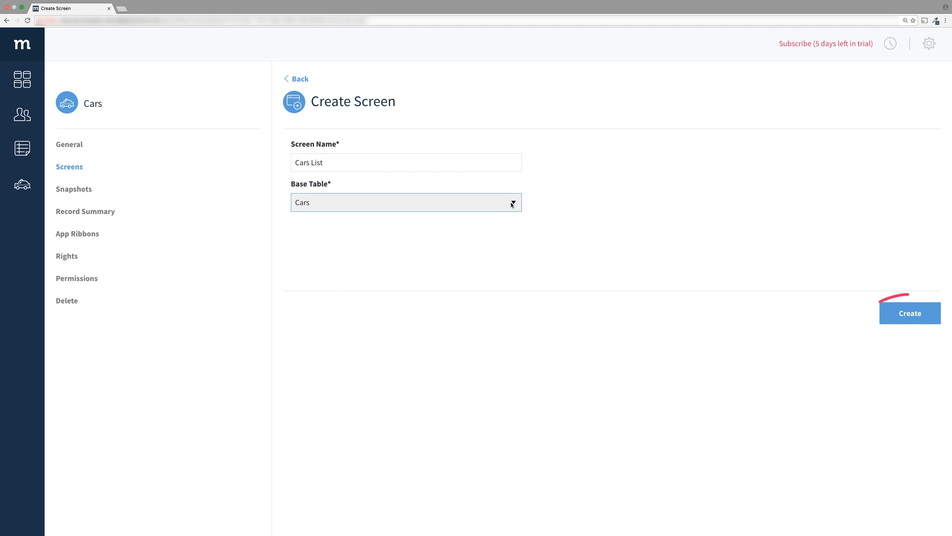
{"action": "left_click", "coordinate": [886, 314]}
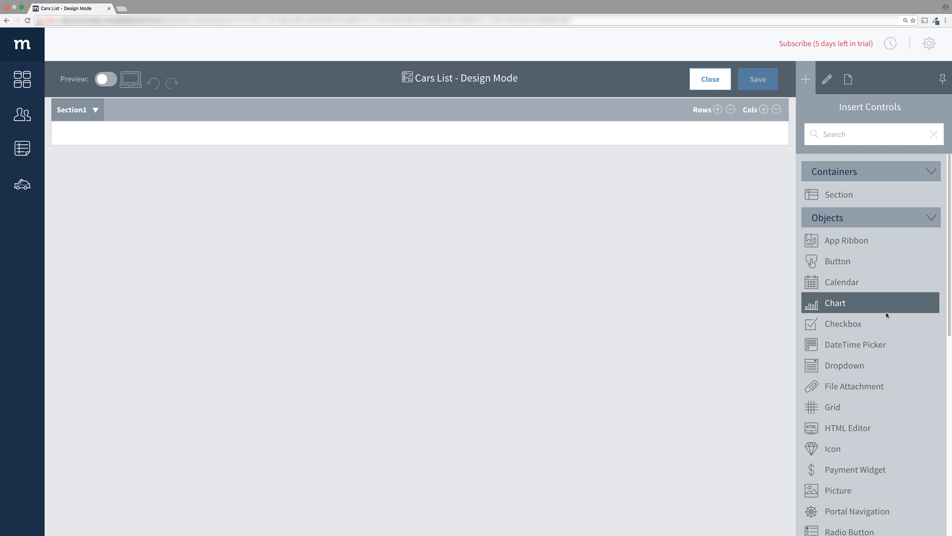
Step: Set the default section's caption to "secList" and turn off its header/title bar
{"action": "left_click", "coordinate": [433, 116]}
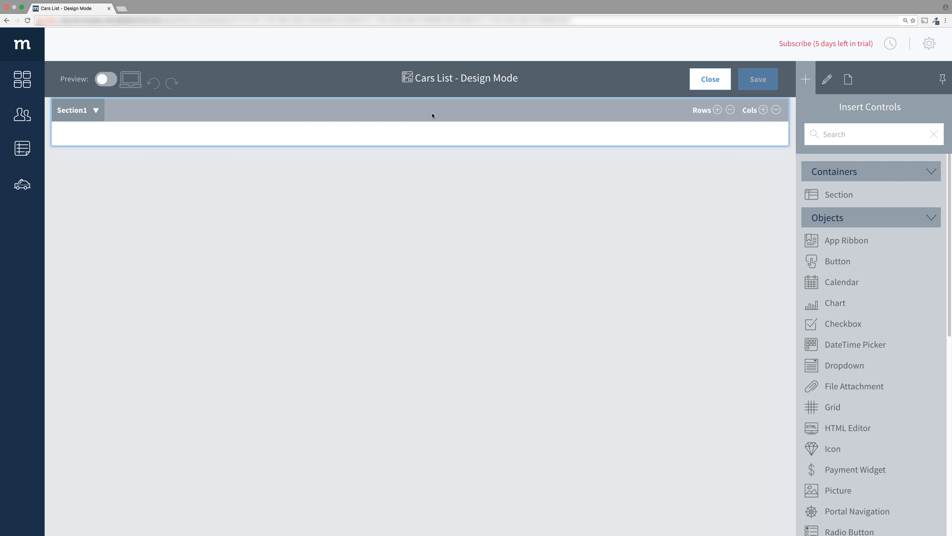
{"action": "double_click", "coordinate": [821, 180]}
{"action": "type", "text": "secList"}
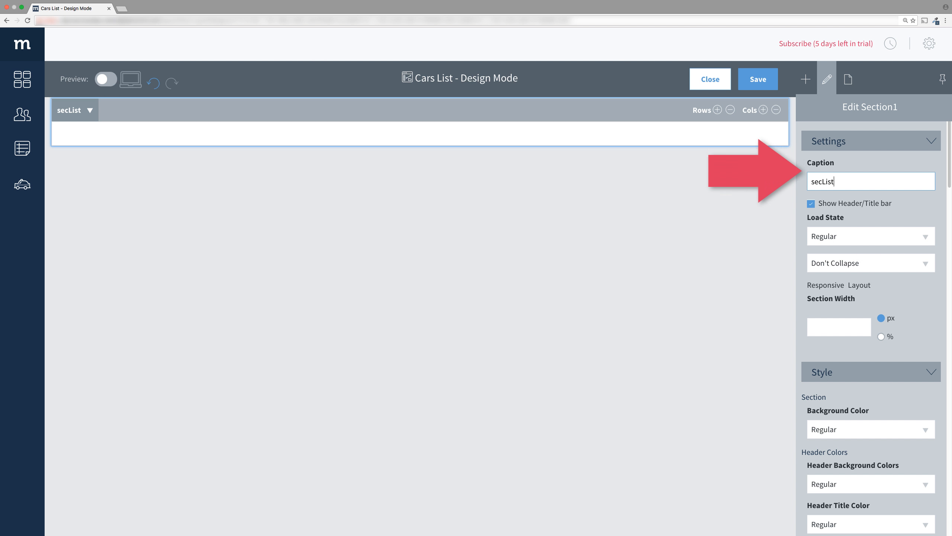
{"action": "left_click", "coordinate": [824, 207]}
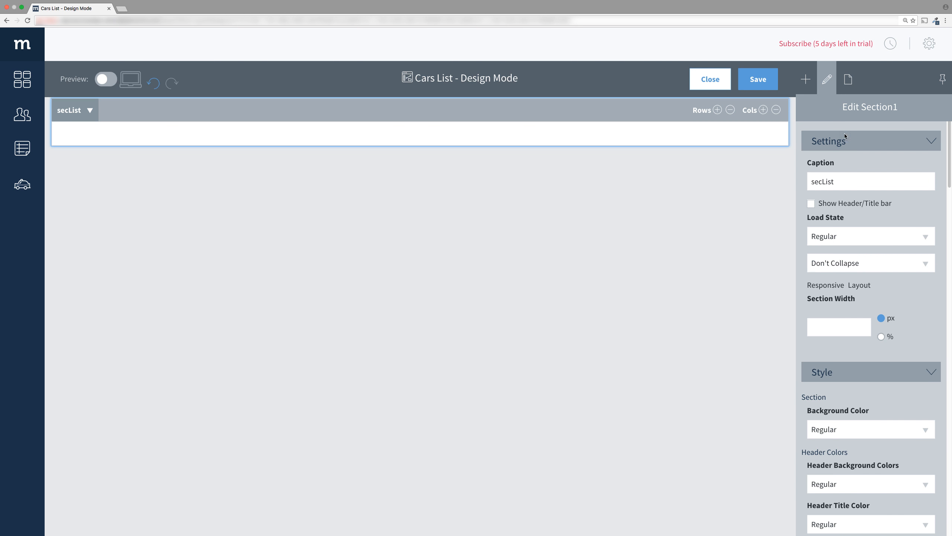
Step: Add a grid to the secList section, caption it "GridCar" and hide the caption
{"action": "left_click", "coordinate": [806, 79]}
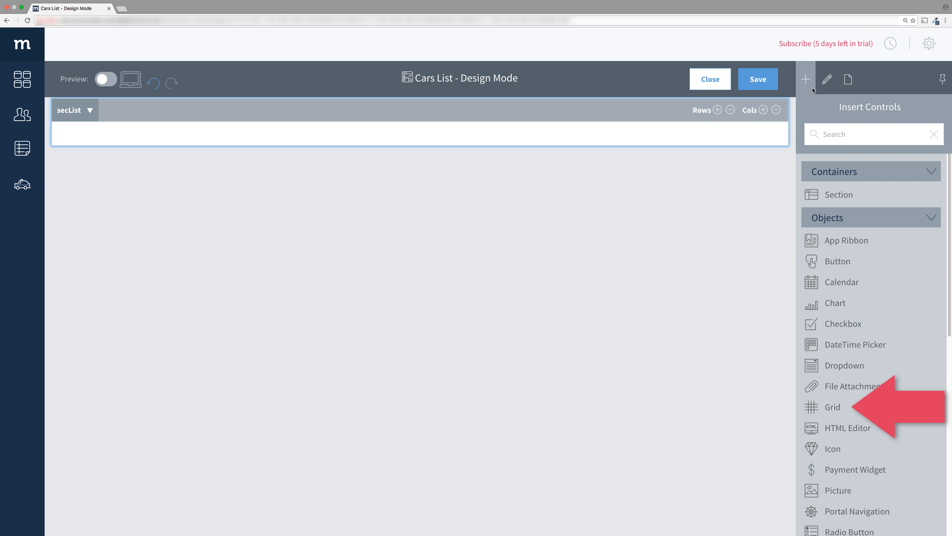
{"action": "left_click_drag", "start_coordinate": [833, 407], "coordinate": [562, 137]}
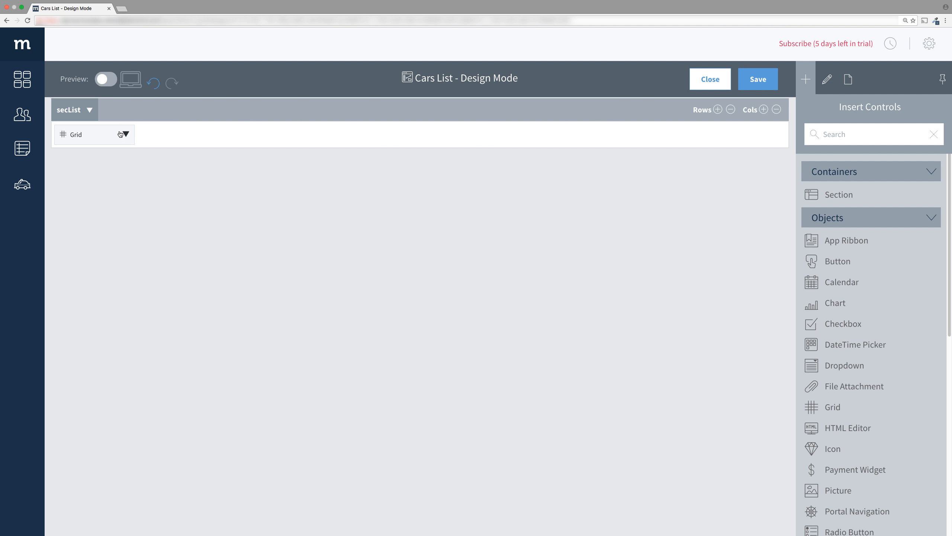
{"action": "left_click", "coordinate": [113, 137]}
{"action": "left_click", "coordinate": [864, 179]}
{"action": "type", "text": "Car"}
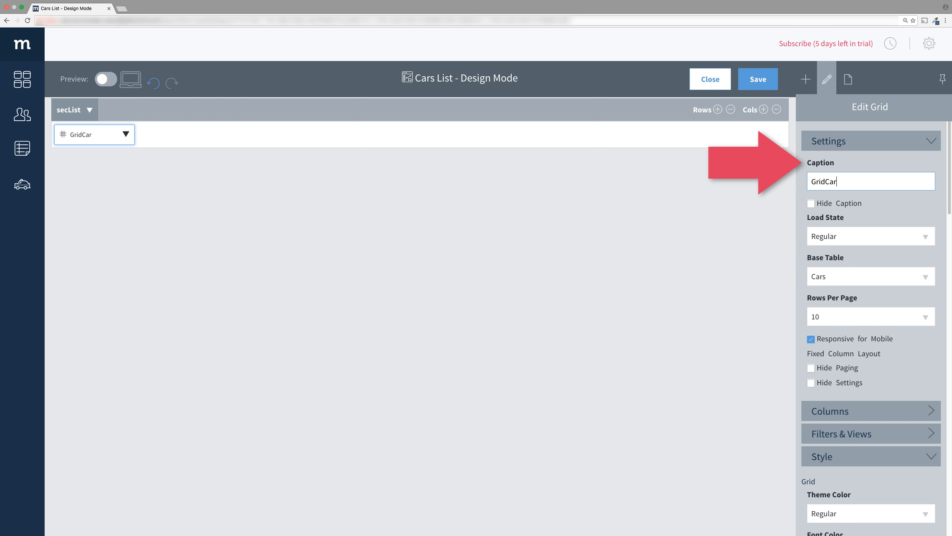
{"action": "left_click", "coordinate": [853, 205]}
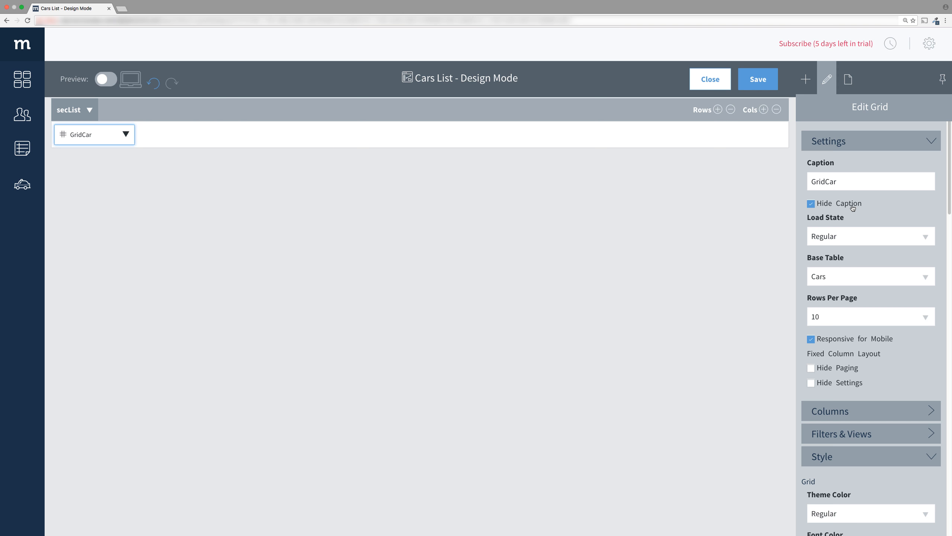
Step: Add the ContactName field as a column of the GridCar grid and caption it "Driver"
{"action": "left_click", "coordinate": [126, 135]}
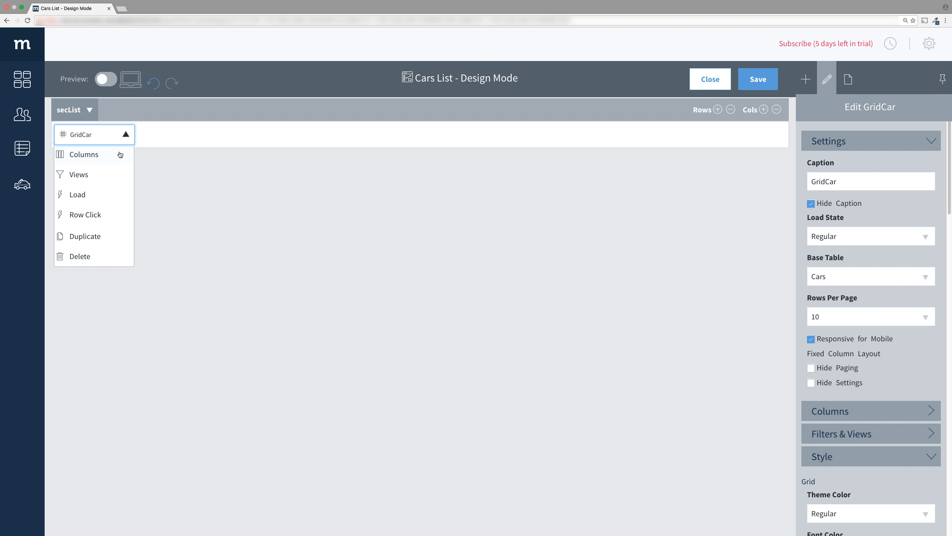
{"action": "left_click", "coordinate": [120, 154]}
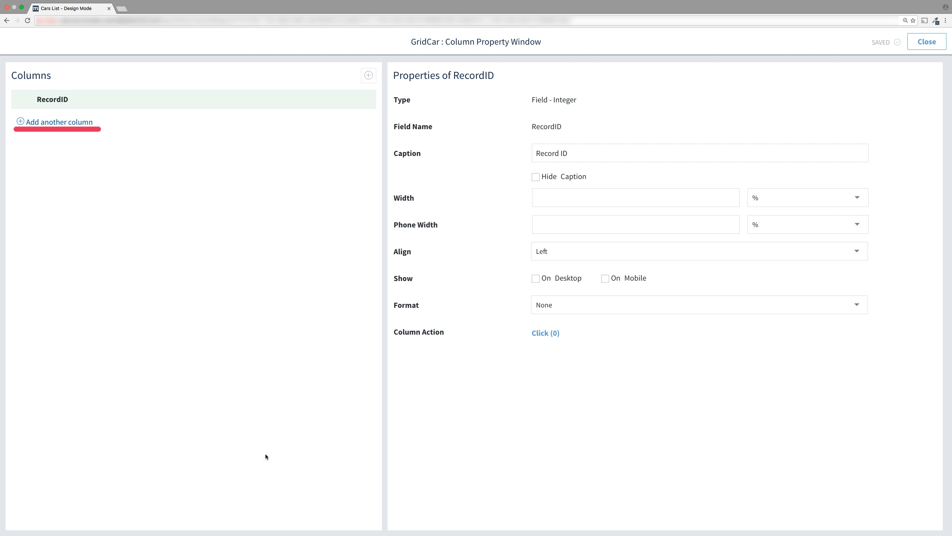
{"action": "left_click", "coordinate": [71, 125]}
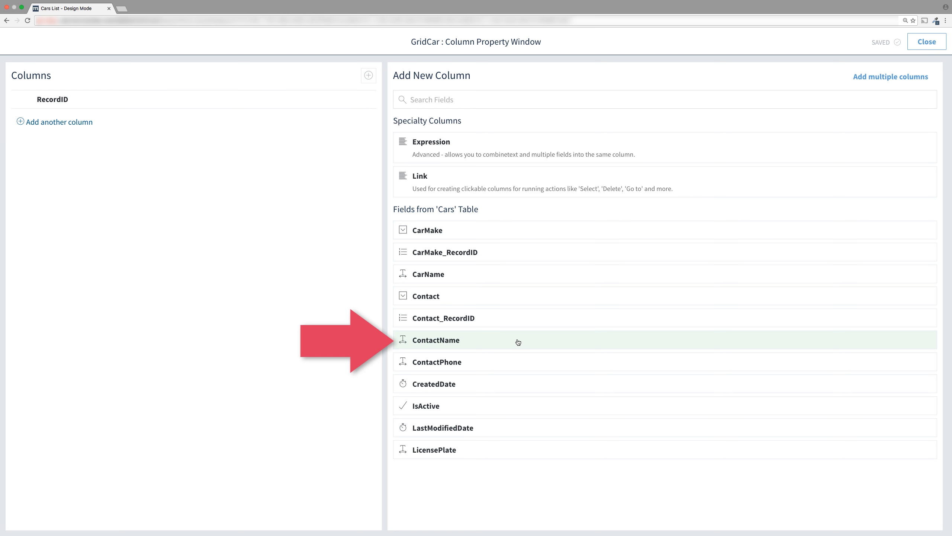
{"action": "left_click", "coordinate": [515, 340]}
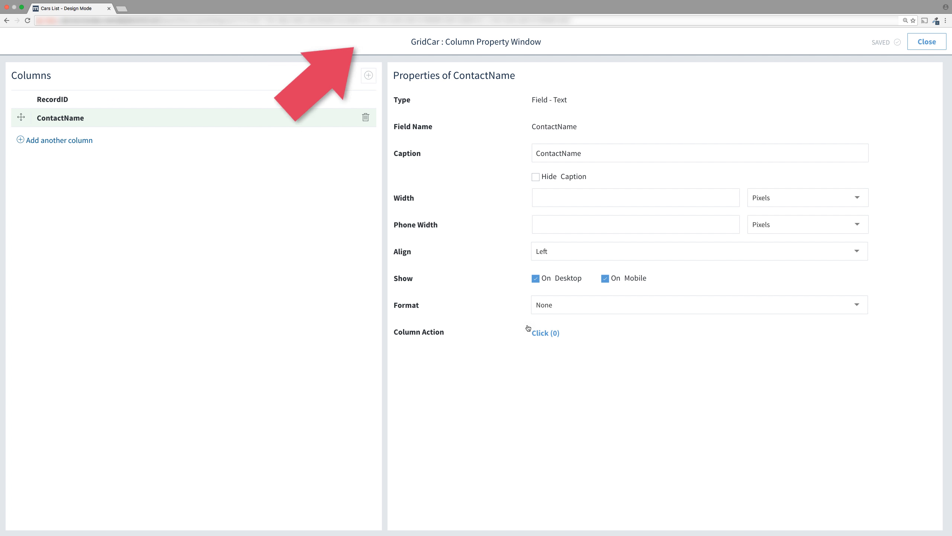
{"action": "left_click", "coordinate": [623, 151]}
{"action": "type", "text": "Dr"}
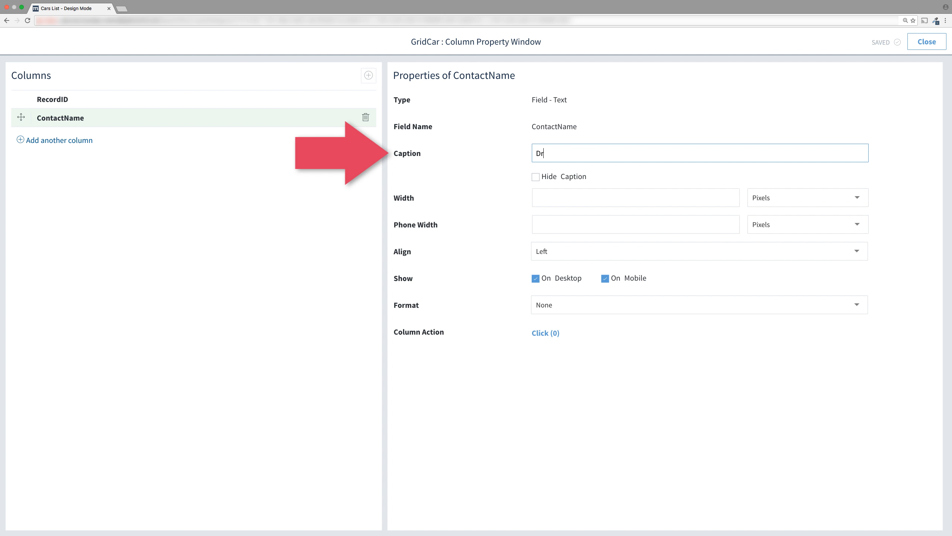
{"action": "type", "text": "iver"}
Step: Add the CarName, CarMake, LicensePlate and IsActive fields to the grid together as multiple columns
{"action": "left_click", "coordinate": [84, 143]}
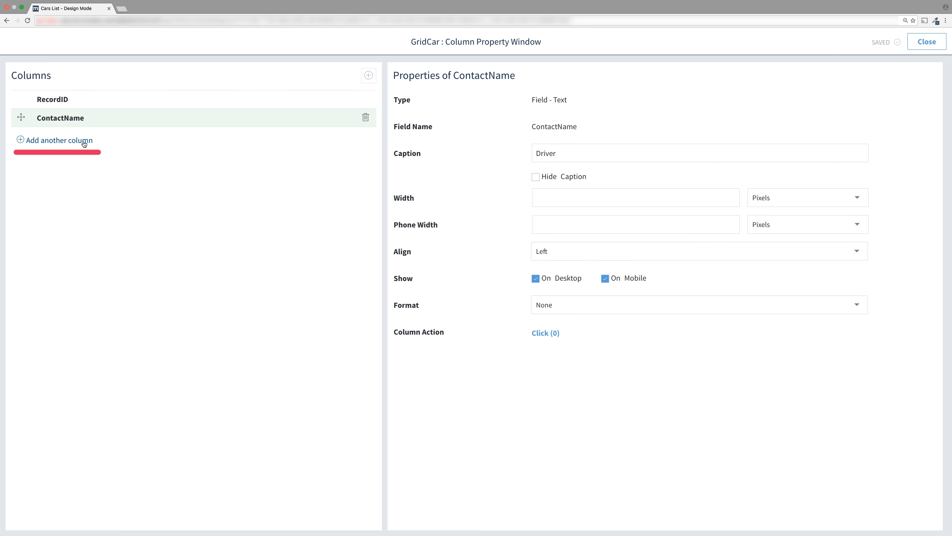
{"action": "left_click", "coordinate": [84, 143]}
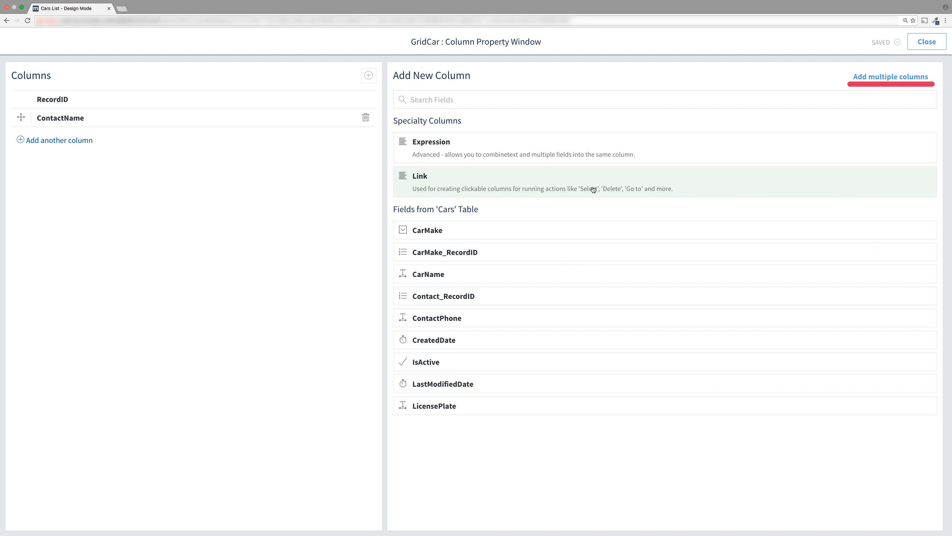
{"action": "left_click", "coordinate": [866, 77]}
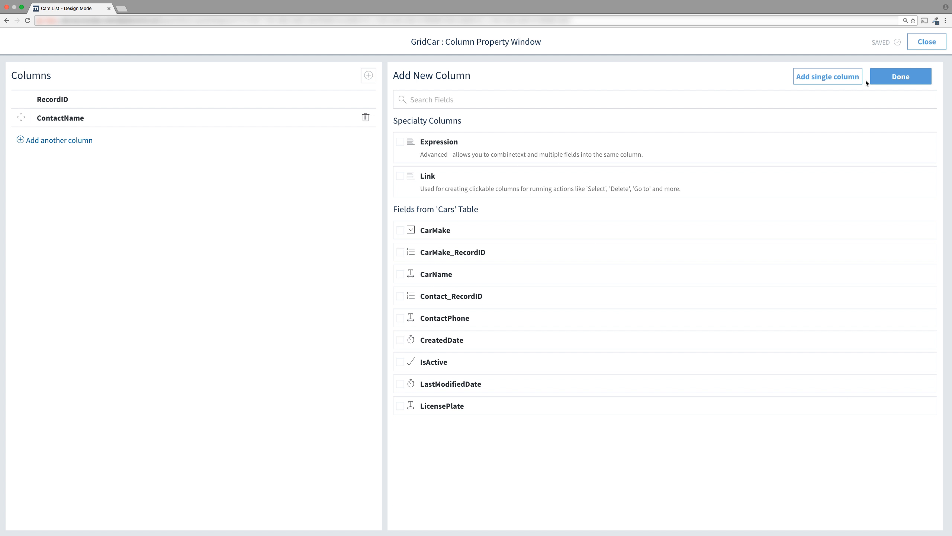
{"action": "left_click", "coordinate": [400, 274]}
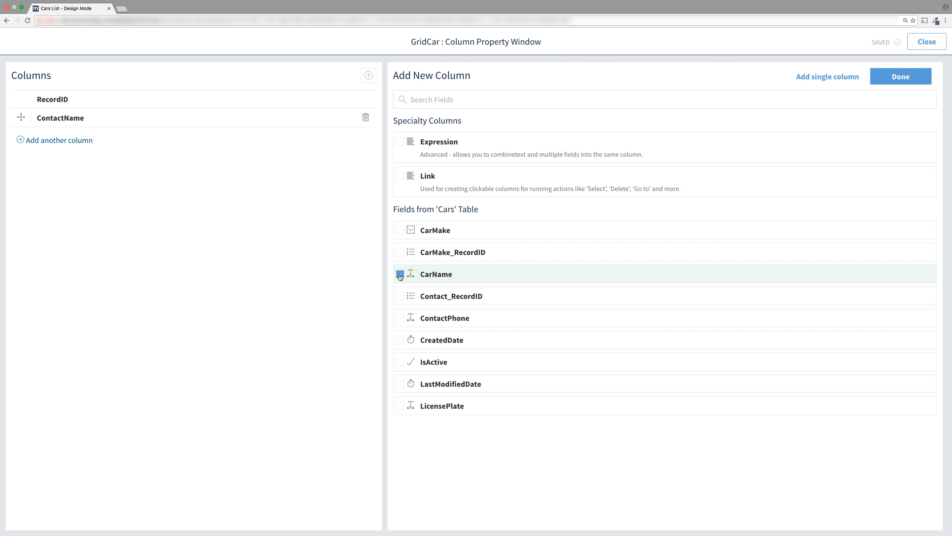
{"action": "left_click", "coordinate": [400, 230]}
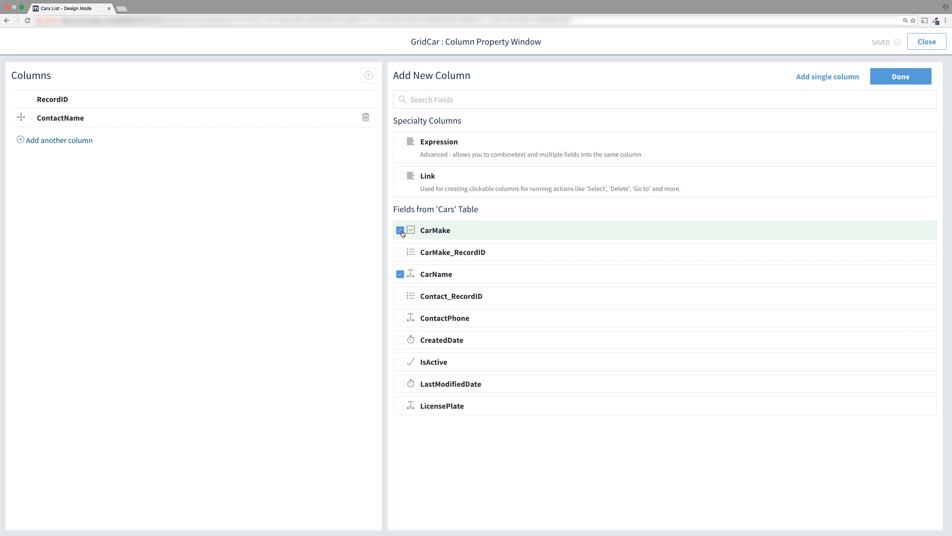
{"action": "left_click", "coordinate": [400, 406]}
{"action": "left_click", "coordinate": [399, 362]}
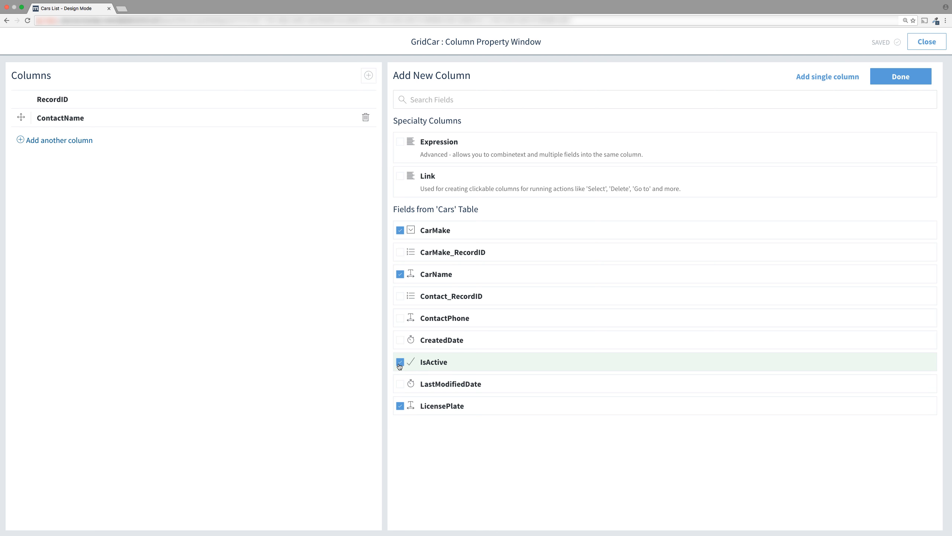
{"action": "left_click", "coordinate": [907, 86]}
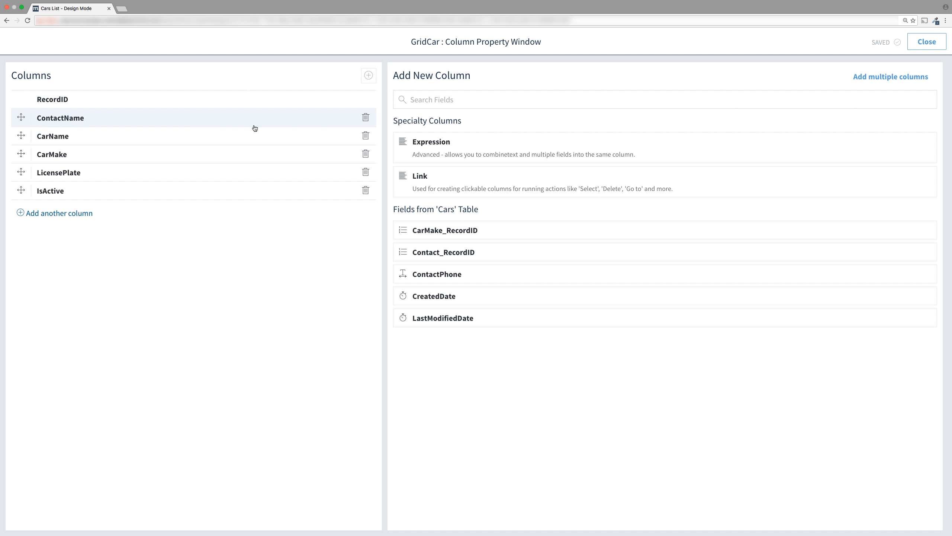
Step: Change the CarName column's caption to "Car Name" and the CarMake column's caption to "Make"
{"action": "left_click", "coordinate": [152, 141]}
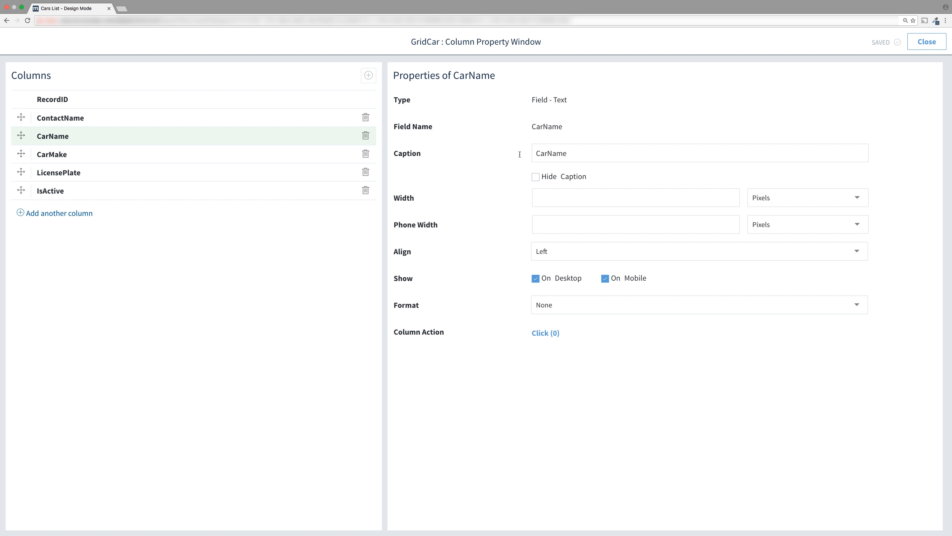
{"action": "left_click", "coordinate": [549, 153]}
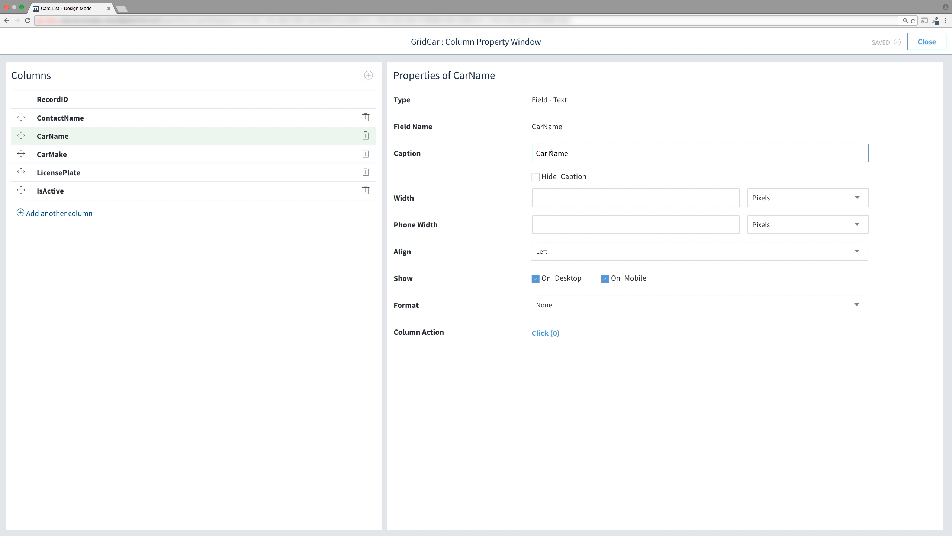
{"action": "left_click", "coordinate": [255, 162]}
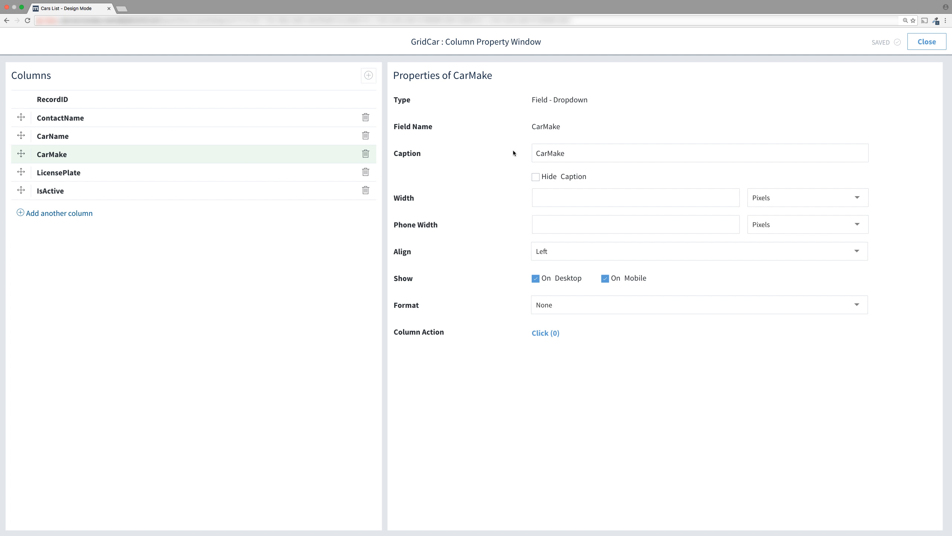
{"action": "left_click_drag", "start_coordinate": [550, 153], "coordinate": [513, 151]}
{"action": "key", "text": "BackSpace"}
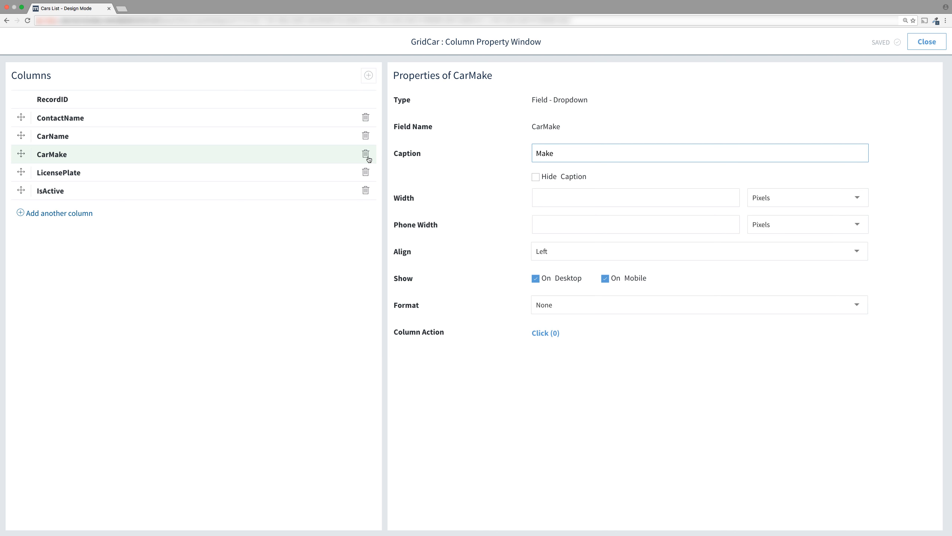
Step: Caption the LicensePlate column "Plate #" and set its width to 10%
{"action": "left_click", "coordinate": [206, 170]}
{"action": "left_click_drag", "start_coordinate": [561, 154], "coordinate": [478, 152]}
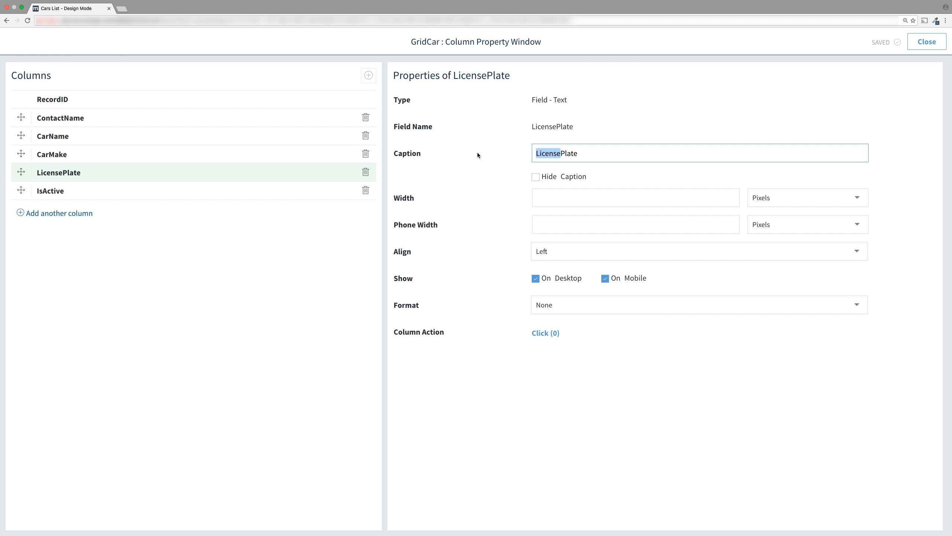
{"action": "key", "text": "BackSpace"}
{"action": "left_click", "coordinate": [572, 200]}
{"action": "type", "text": "10"}
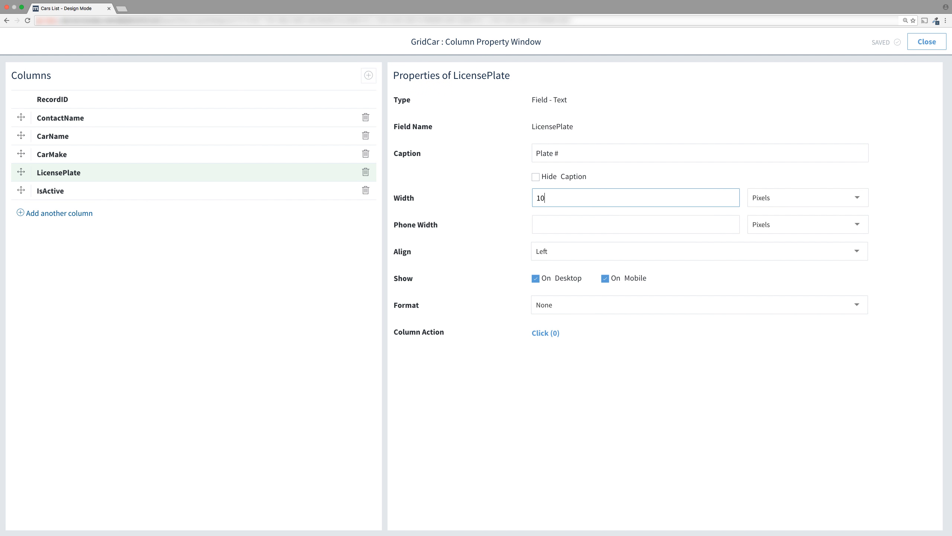
{"action": "left_click", "coordinate": [762, 232]}
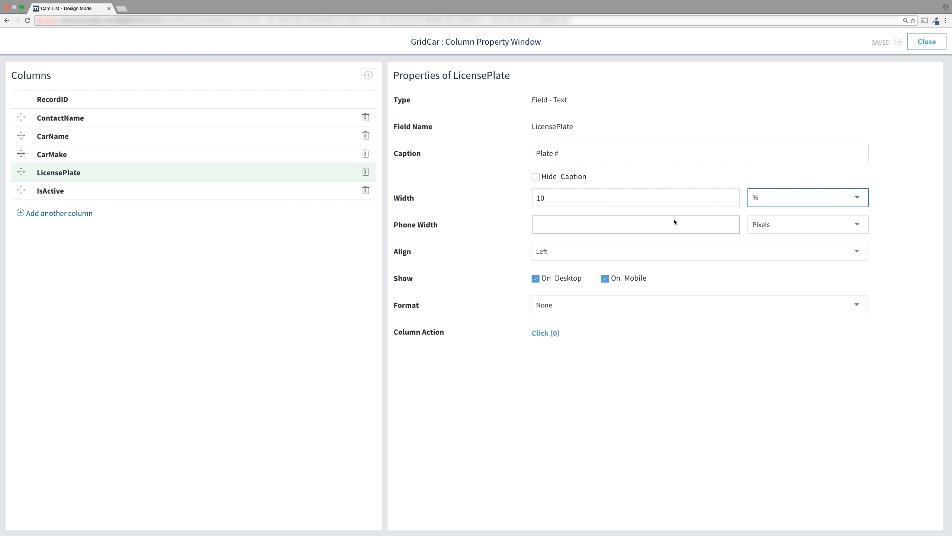
Step: Caption the IsActive column "Active" and set its width to 10%
{"action": "left_click", "coordinate": [259, 191]}
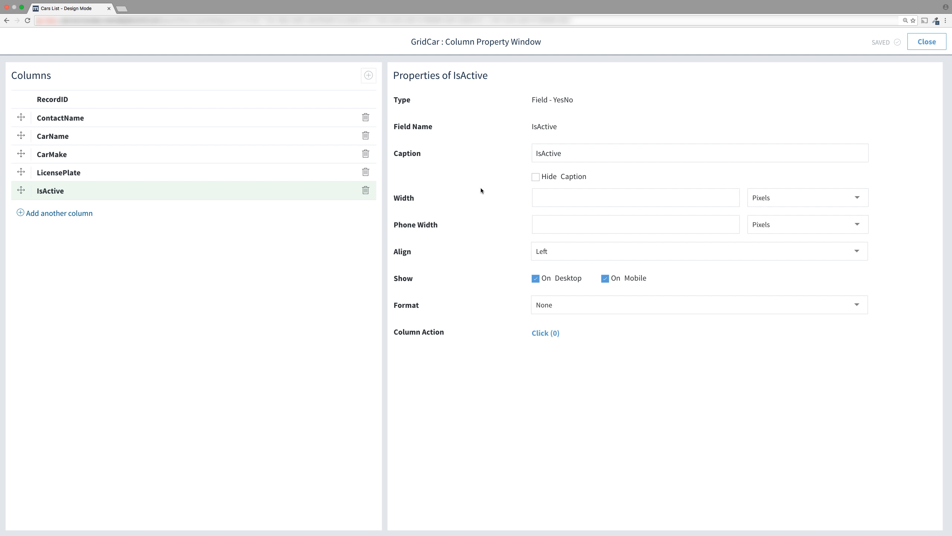
{"action": "left_click", "coordinate": [538, 152]}
{"action": "key", "text": "BackSpace"}
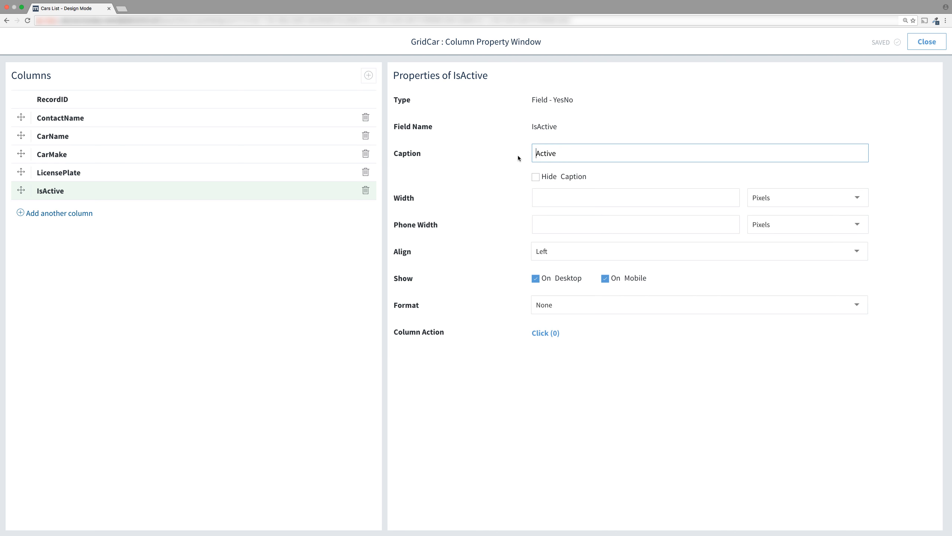
{"action": "left_click", "coordinate": [582, 196]}
{"action": "type", "text": "10"}
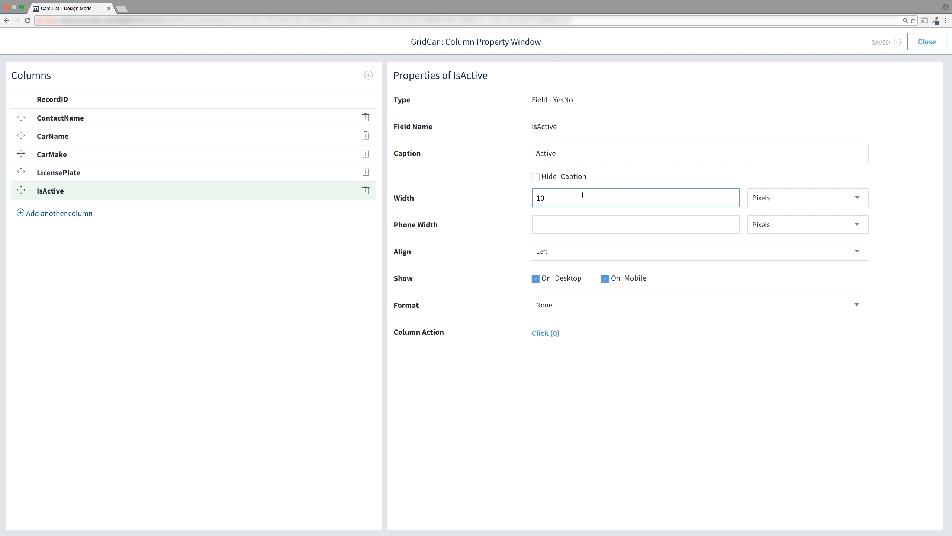
{"action": "left_click", "coordinate": [806, 200]}
{"action": "left_click", "coordinate": [782, 229]}
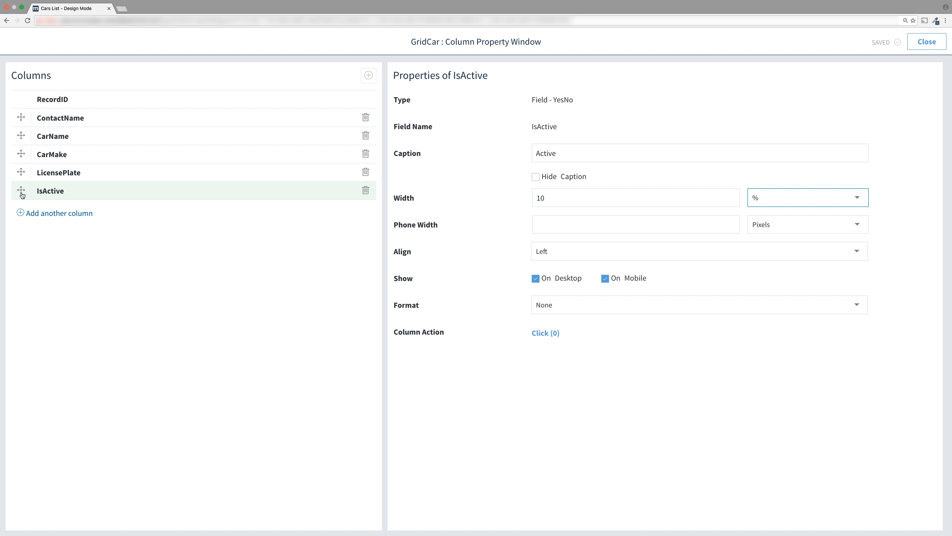
{"action": "mouse_move", "coordinate": [21, 191]}
{"action": "left_mouse_down"}
{"action": "mouse_move", "coordinate": [18, 150]}
{"action": "mouse_move", "coordinate": [19, 192]}
{"action": "left_mouse_up"}
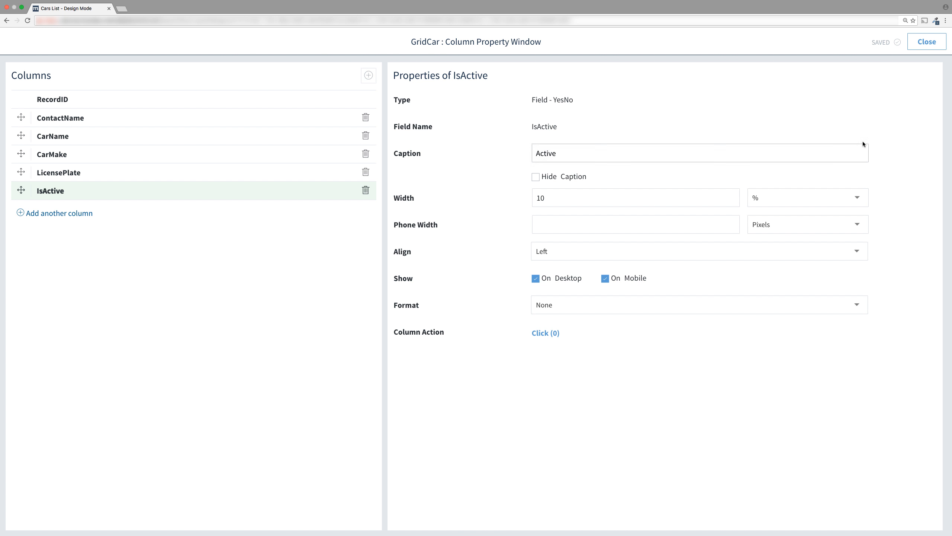
Step: Close the grid's column properties and preview the Cars List screen
{"action": "left_click", "coordinate": [927, 42]}
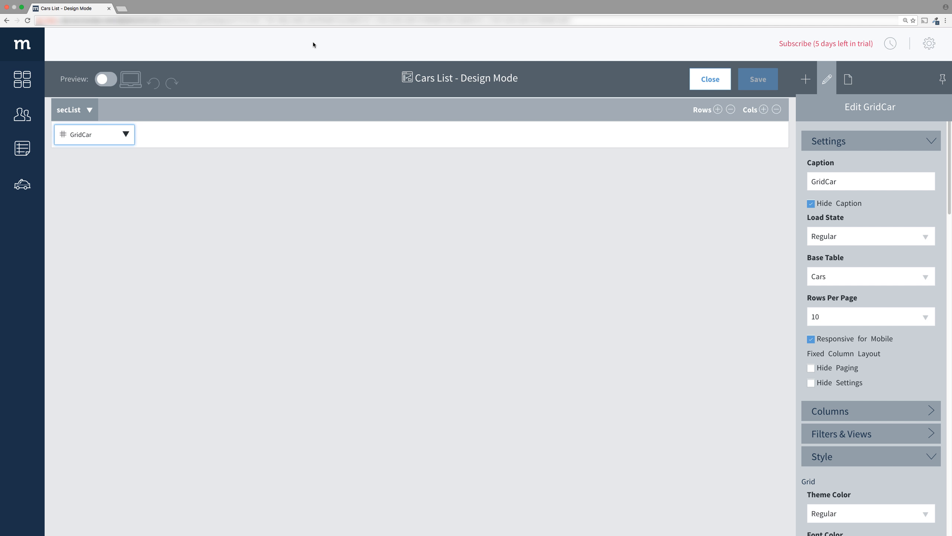
{"action": "left_click", "coordinate": [108, 79]}
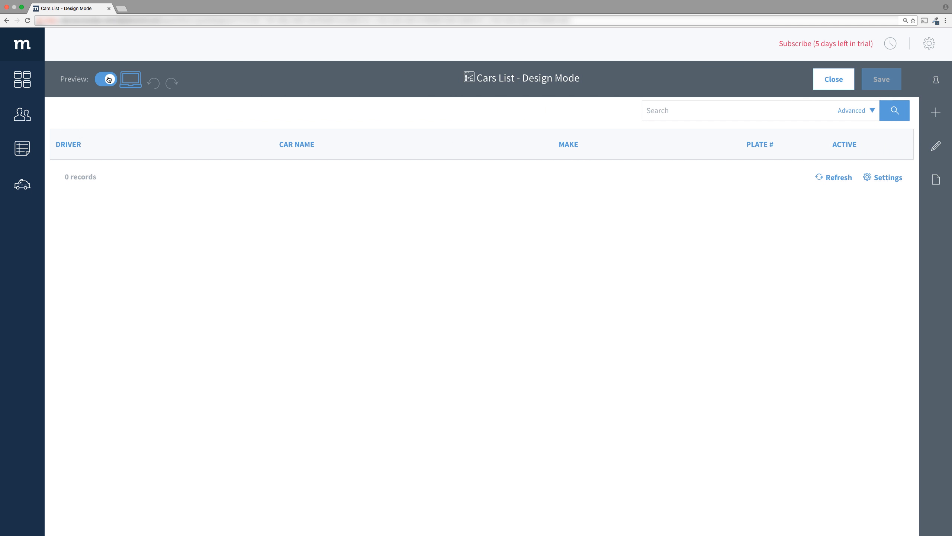